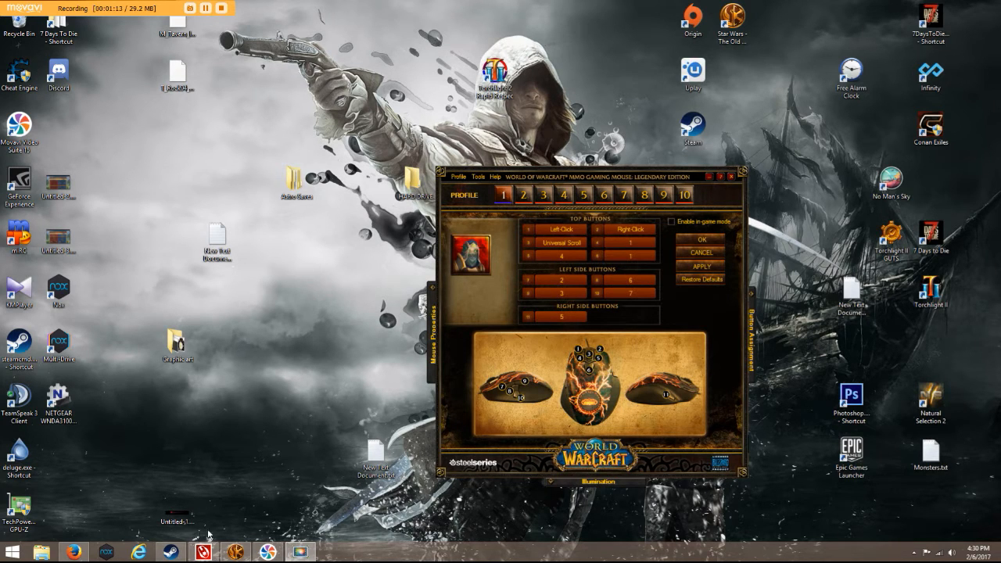
Step: Bring the Firefox SteelSeries downloads page to the front
left_click(74, 553)
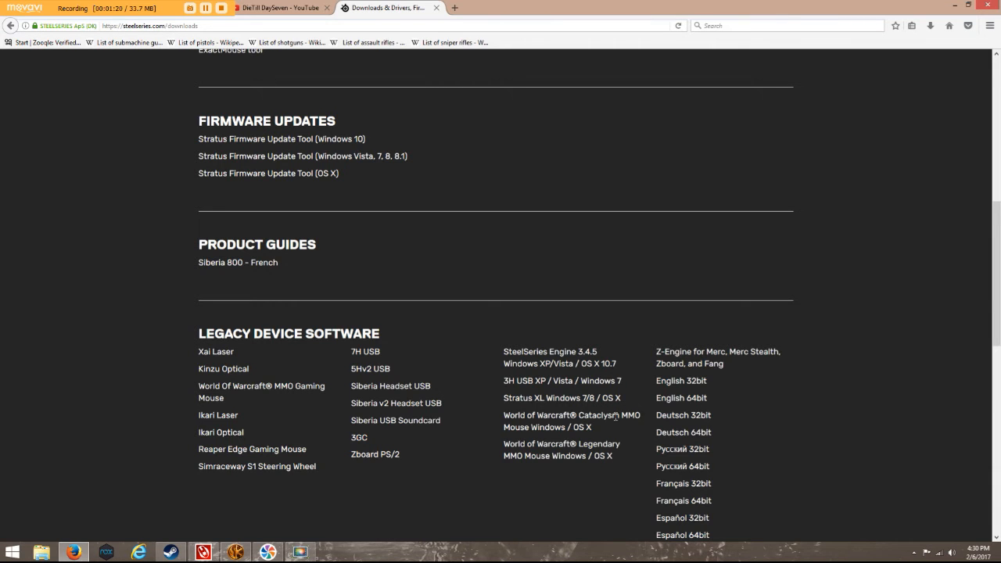
scroll(615, 417, "down", 5)
scroll(613, 406, "up", 4)
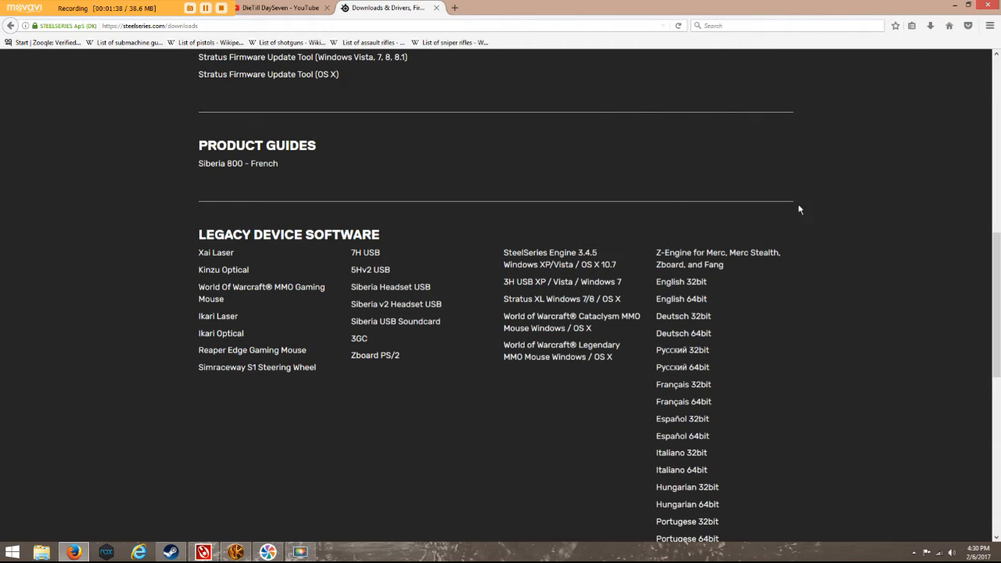
Step: Hide the browser, reopen the mouse software from the tray and move its window up-left
left_click(958, 7)
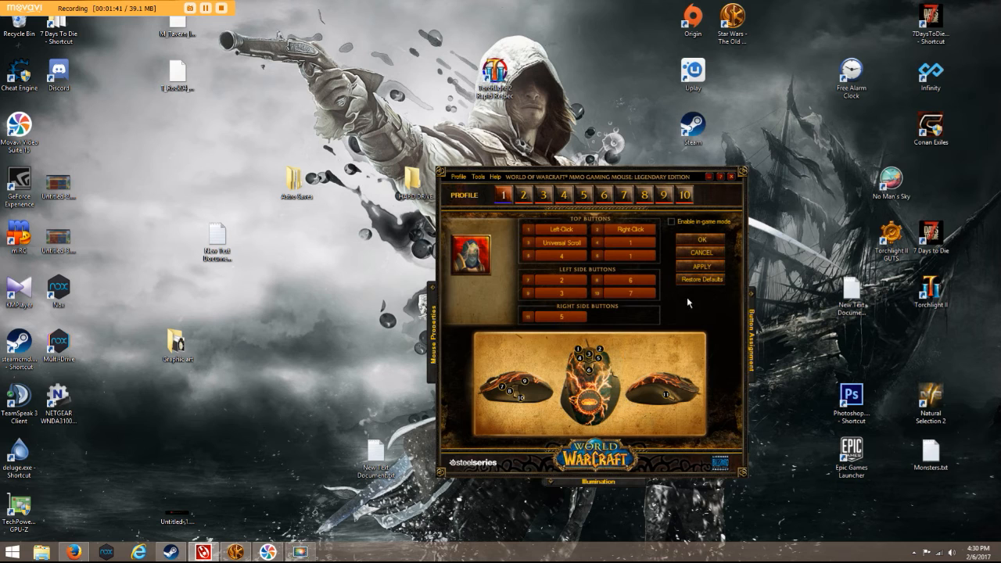
left_click(915, 553)
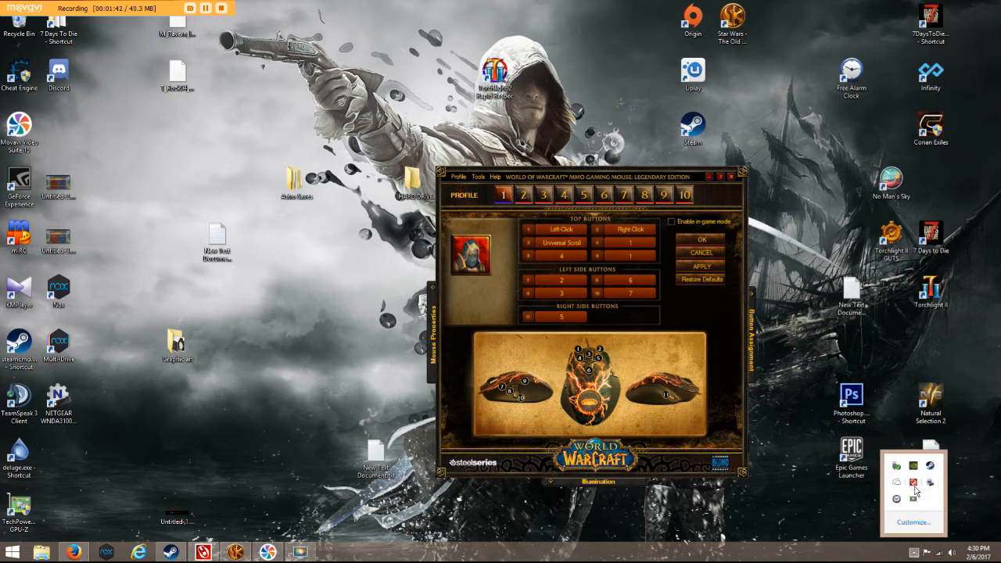
right_click(913, 499)
left_click(870, 494)
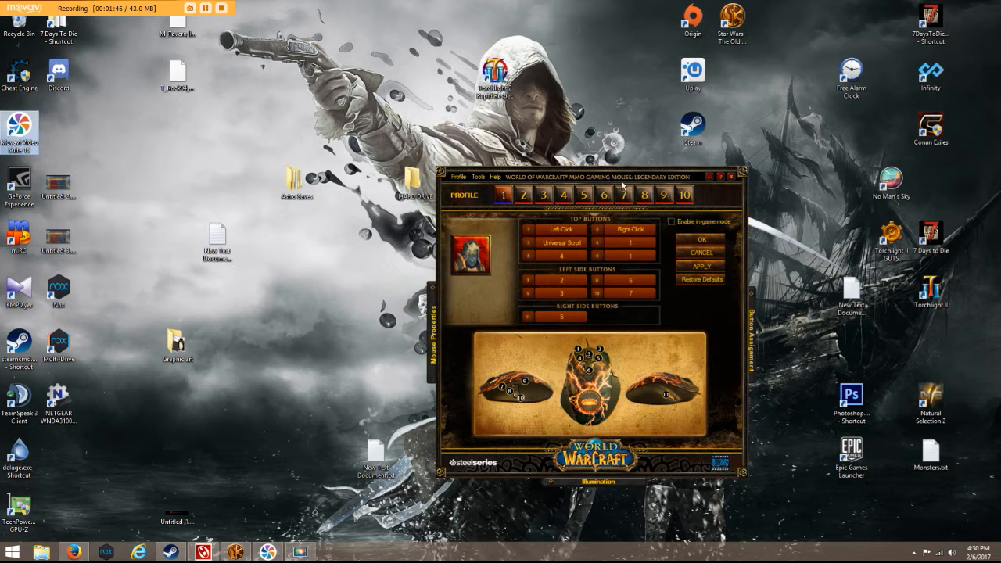
left_click_drag(625, 179, 521, 111)
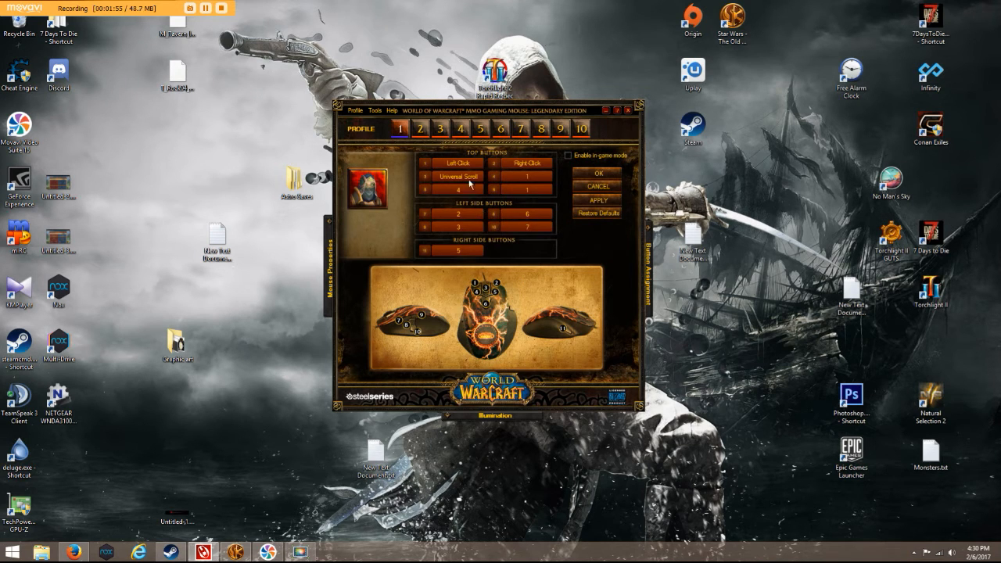
Step: Switch to editing profile 2 and show its profile options
left_click(422, 130)
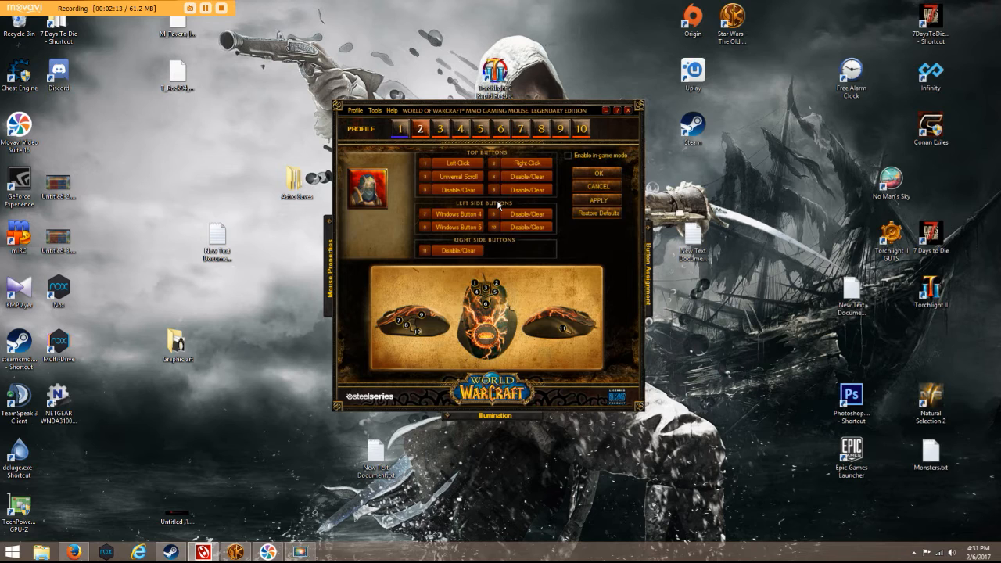
left_click(356, 110)
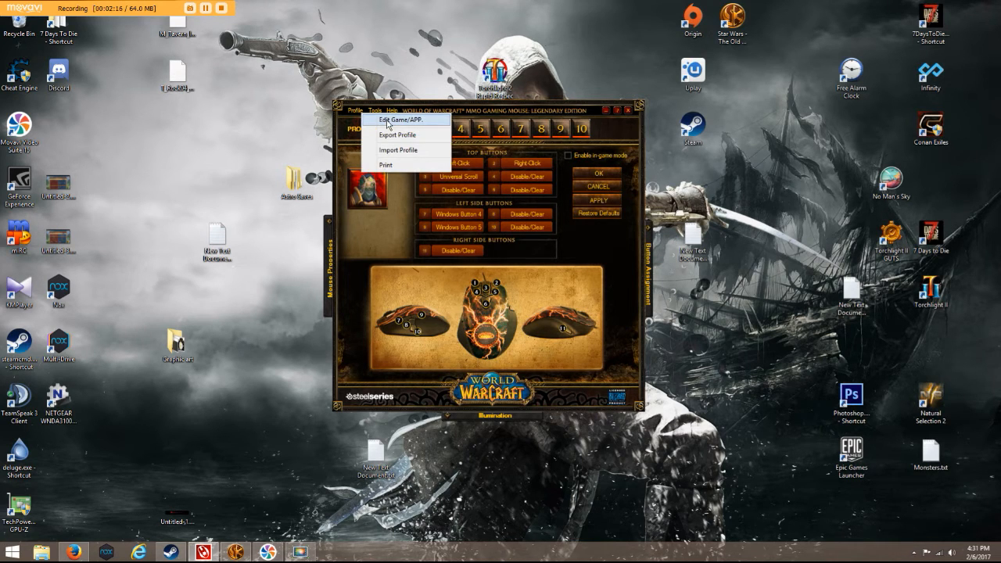
Step: Reach the Edit Game/APP list for profile 2, closing it once and reopening it
left_click(389, 120)
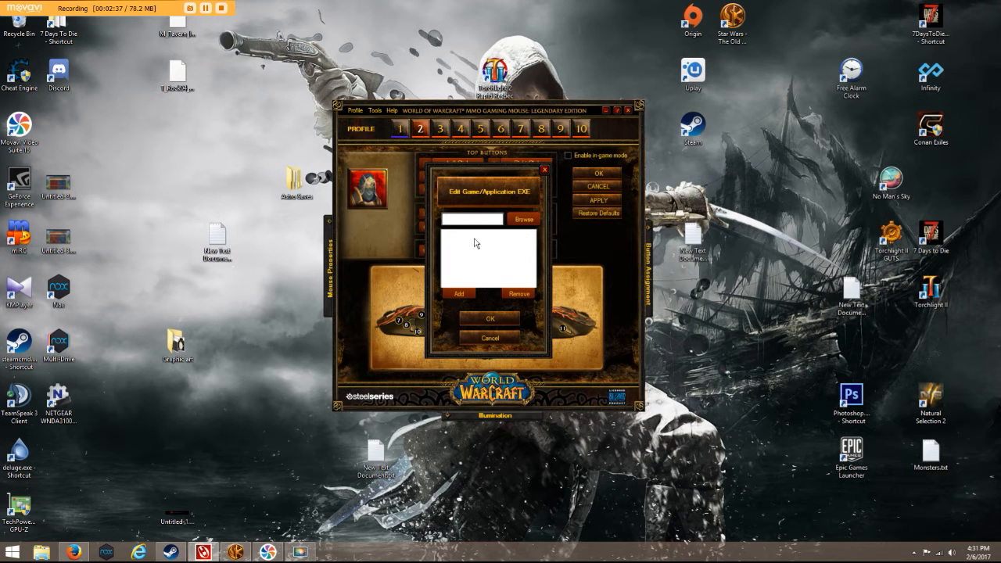
left_click(545, 169)
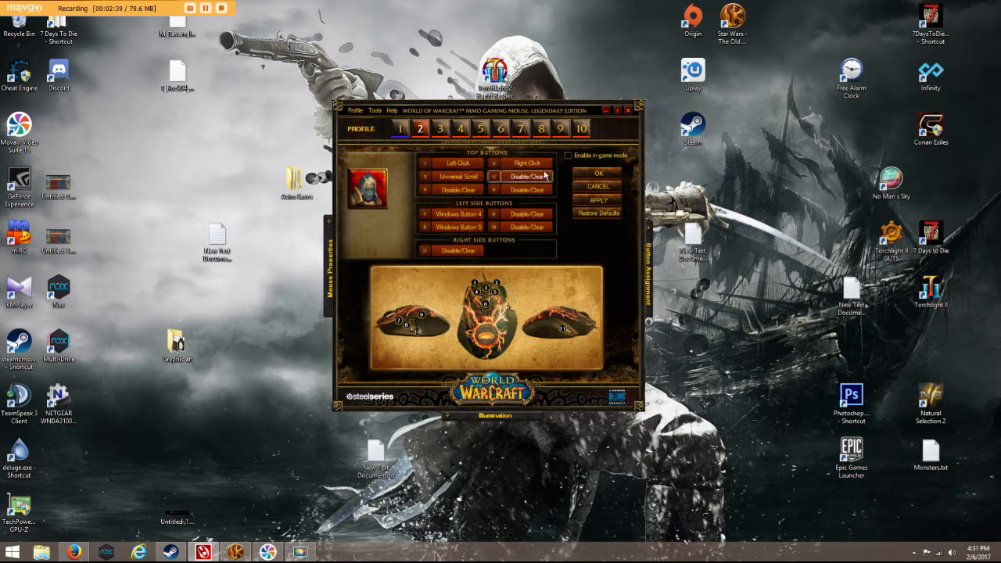
left_click(357, 111)
left_click(381, 123)
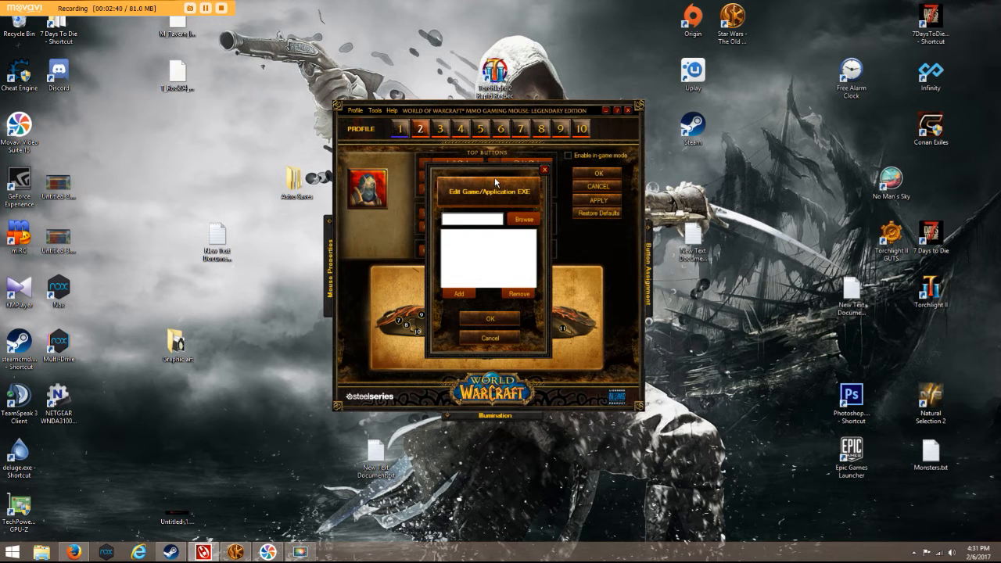
Step: Browse to C:\Windows\explorer.exe and add it as the profile's game application
left_click(524, 220)
left_click(365, 343)
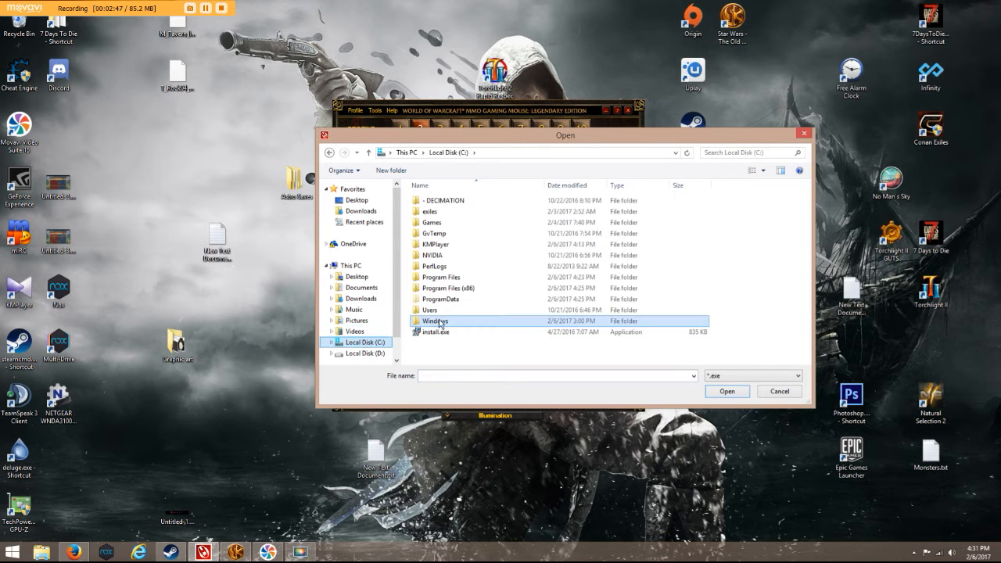
double_click(432, 321)
scroll(440, 323, "down", 10)
scroll(473, 316, "down", 5)
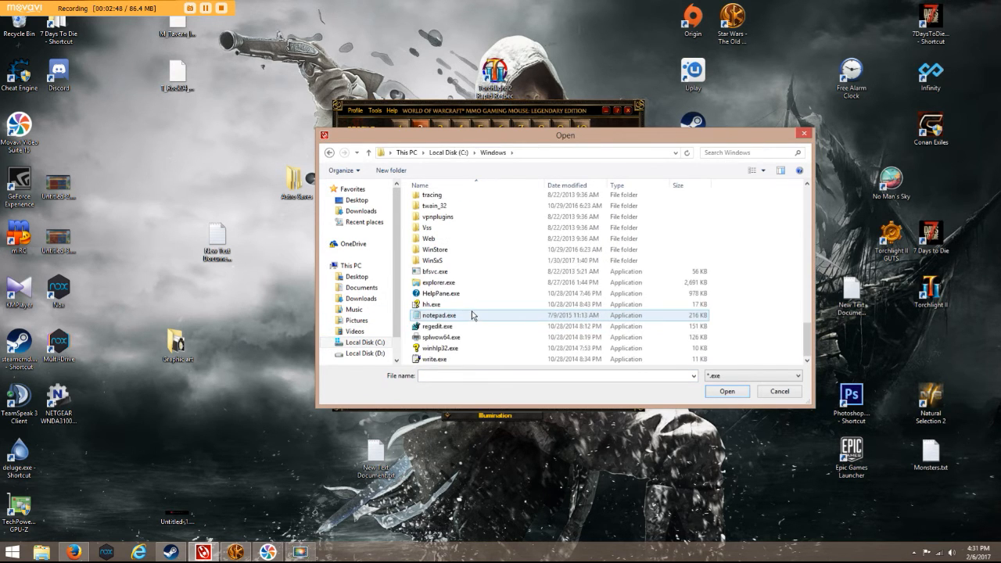
left_click(438, 283)
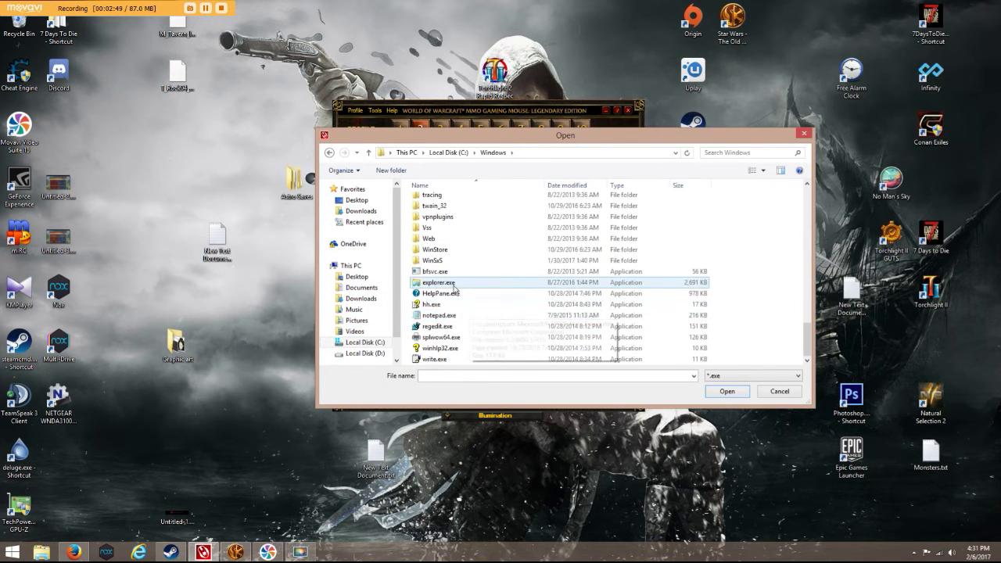
left_click(727, 392)
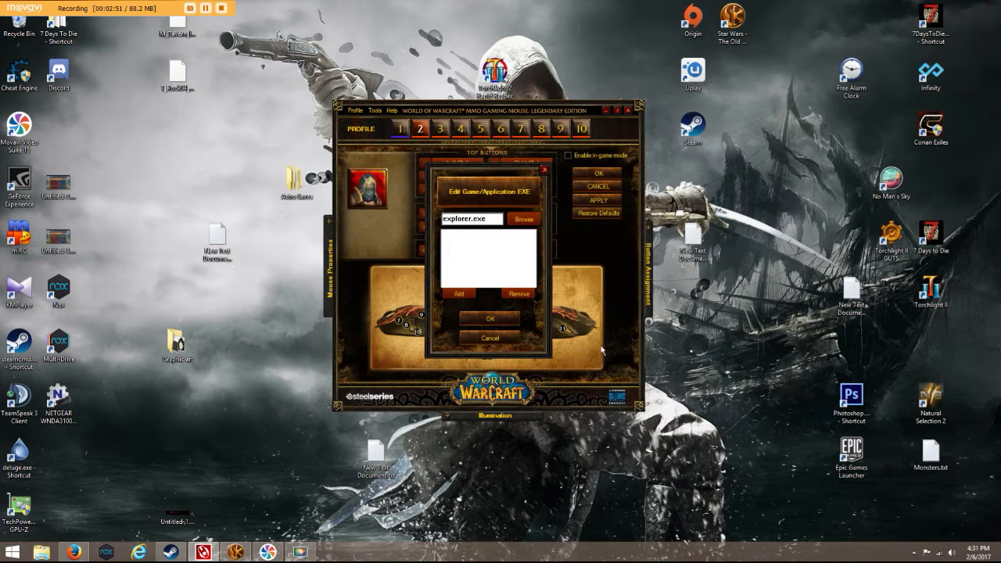
left_click(459, 294)
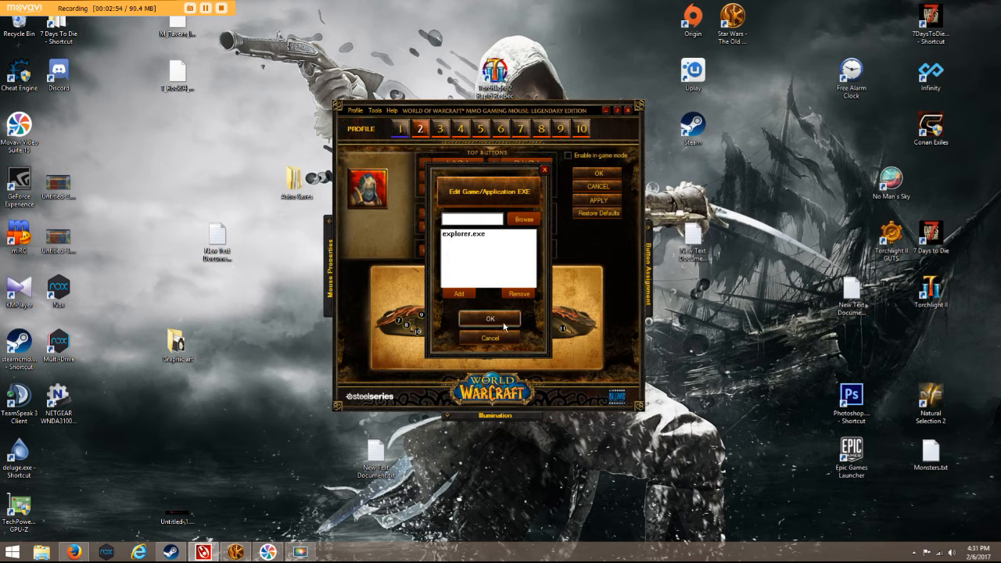
left_click(490, 318)
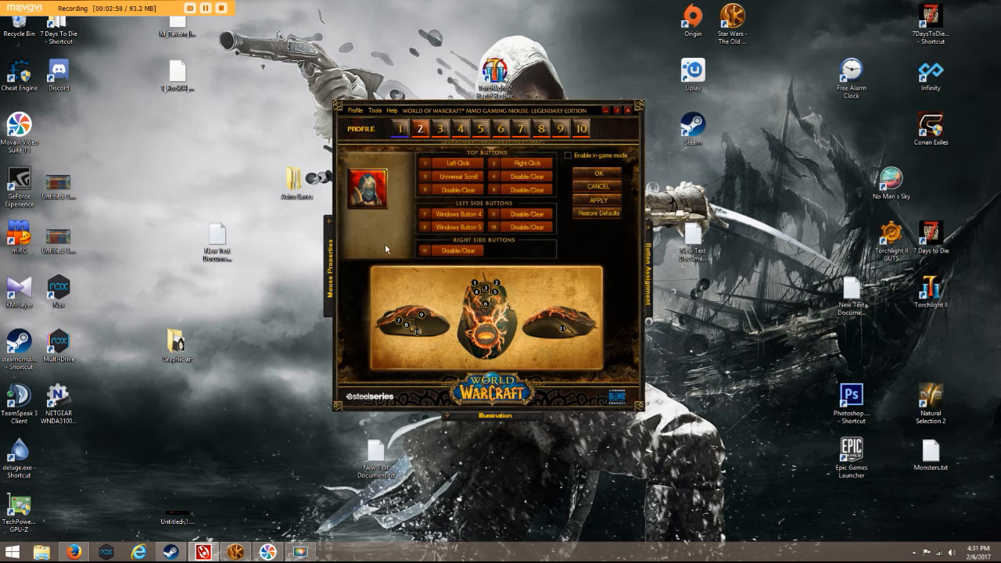
Step: Raise the profile's CPI sensitivity to 3200 and apply it
left_click(329, 258)
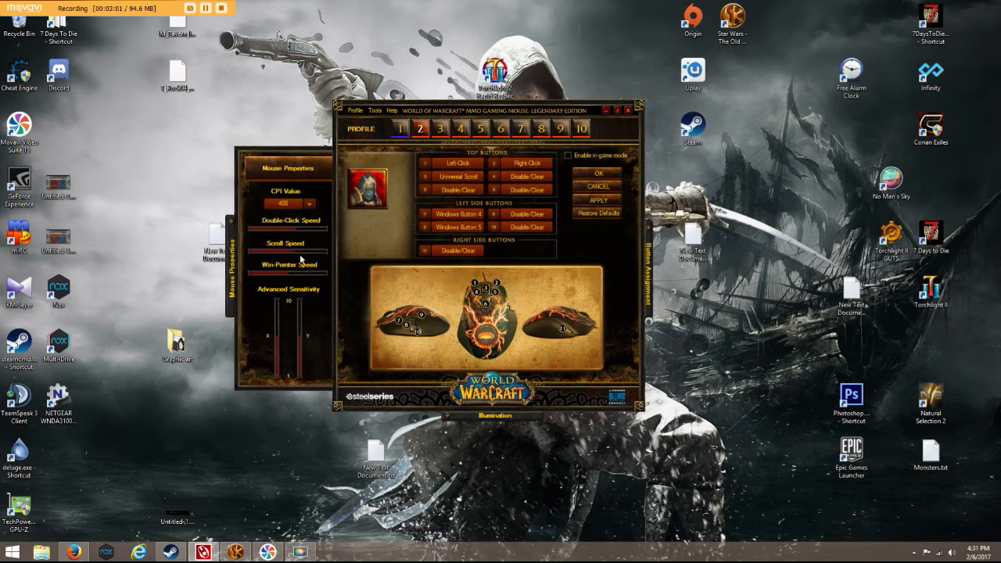
left_click(309, 205)
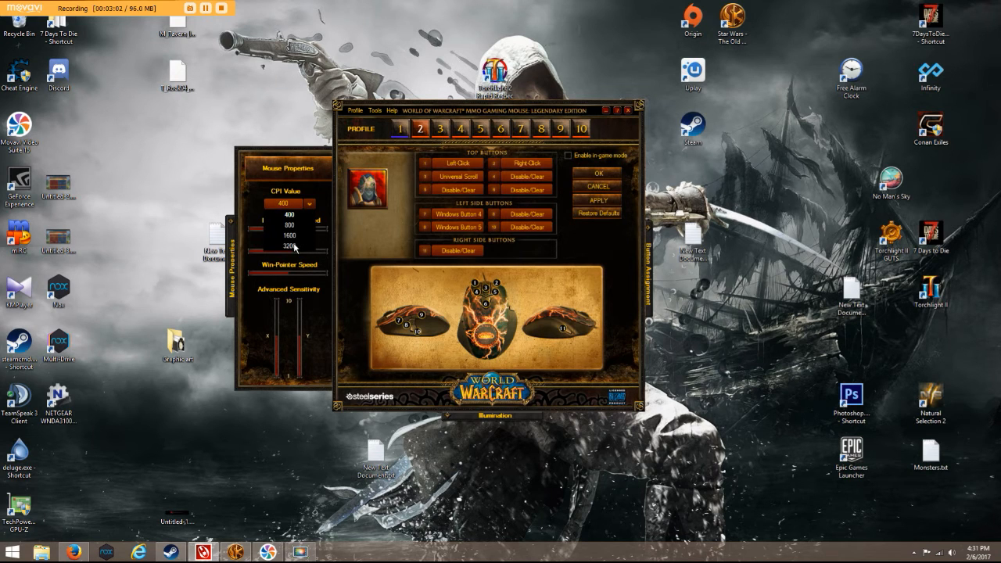
left_click(295, 244)
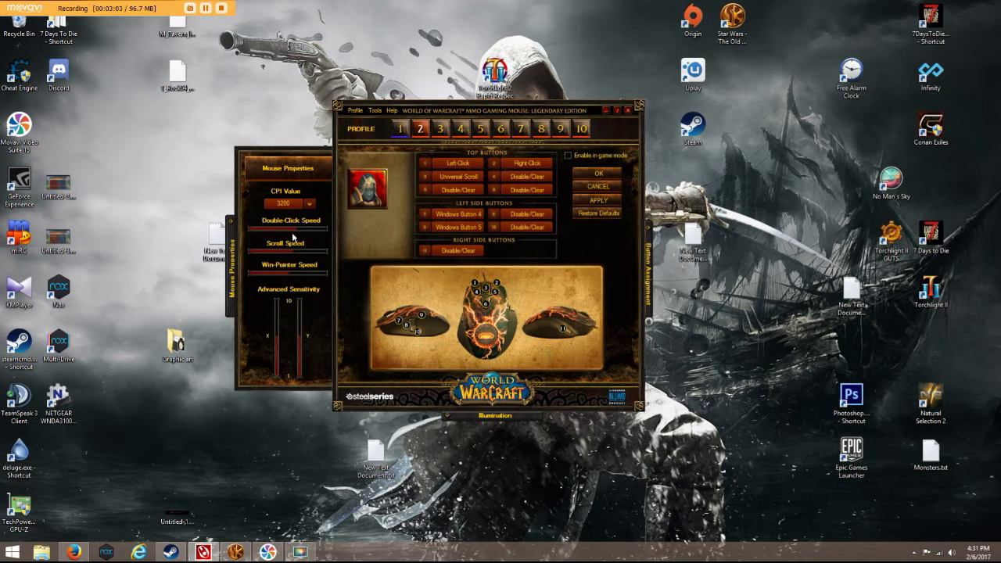
left_click(592, 201)
left_click(231, 258)
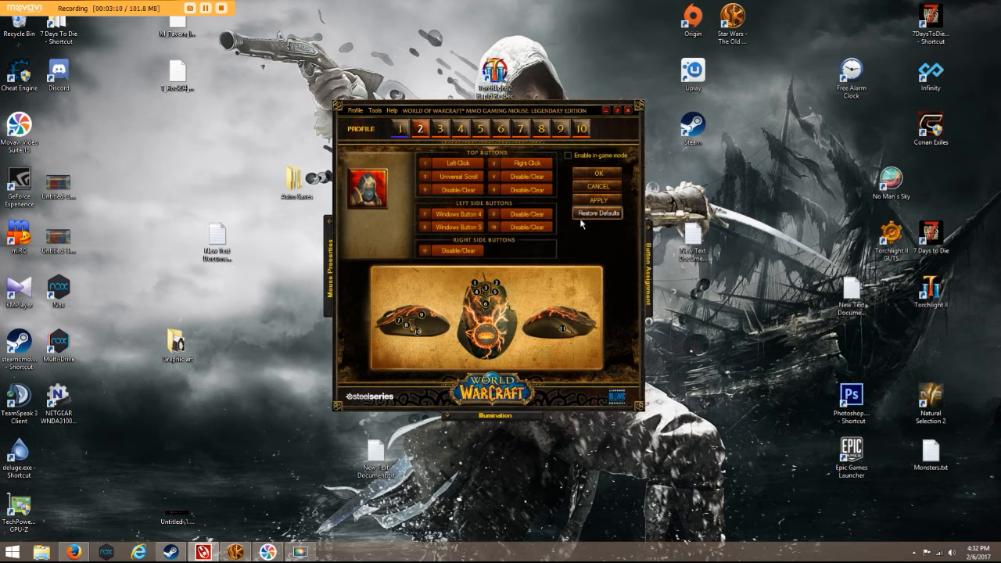
Step: Discard an unfinished custom macro and select Windows Button 4 for reassignment
left_click(650, 275)
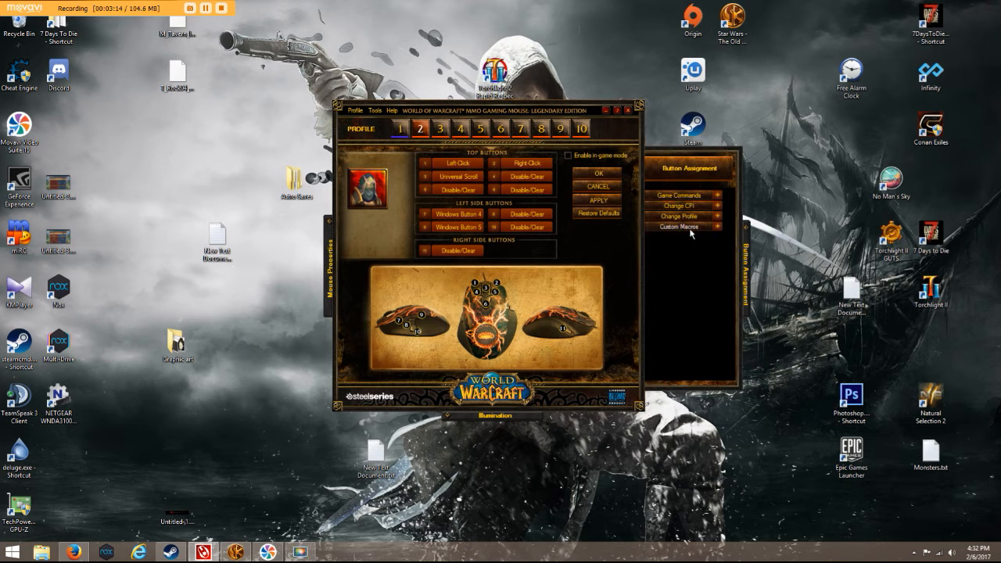
left_click(665, 240)
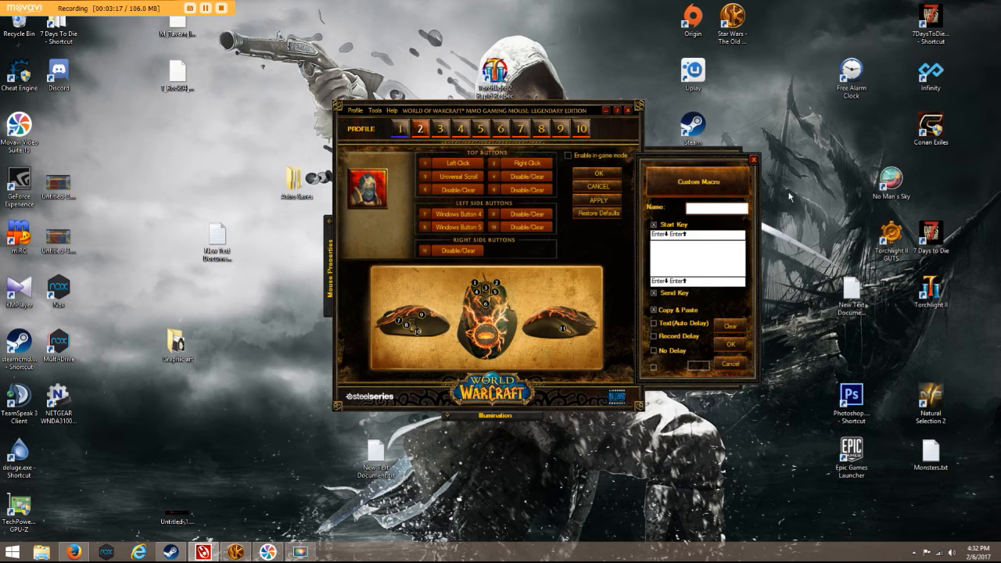
left_click(737, 366)
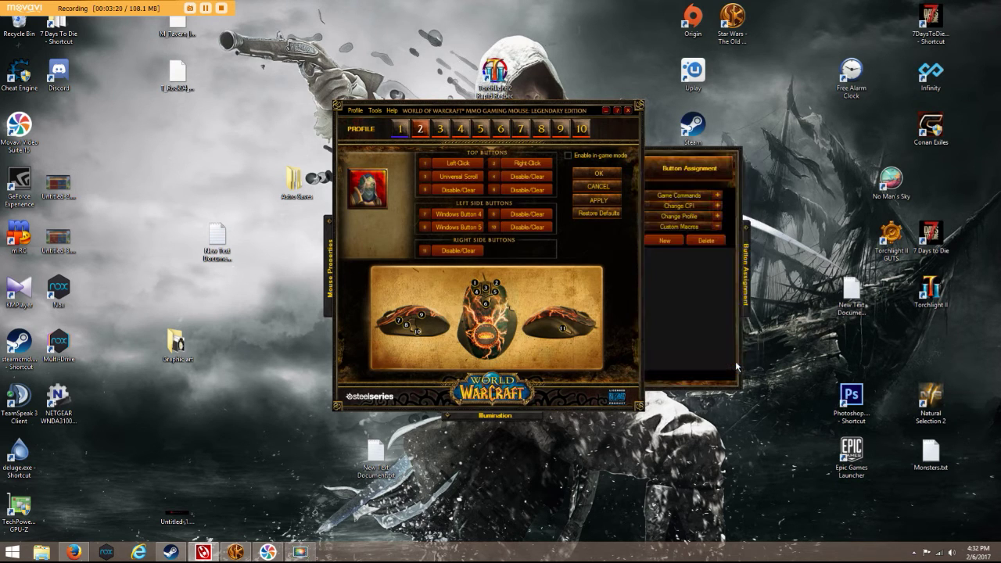
left_click(747, 266)
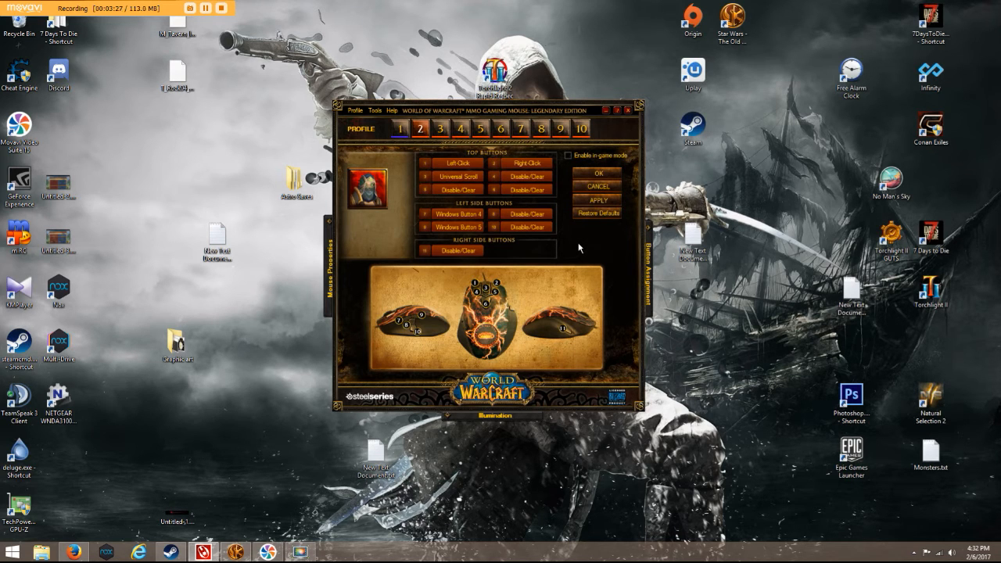
left_click(458, 213)
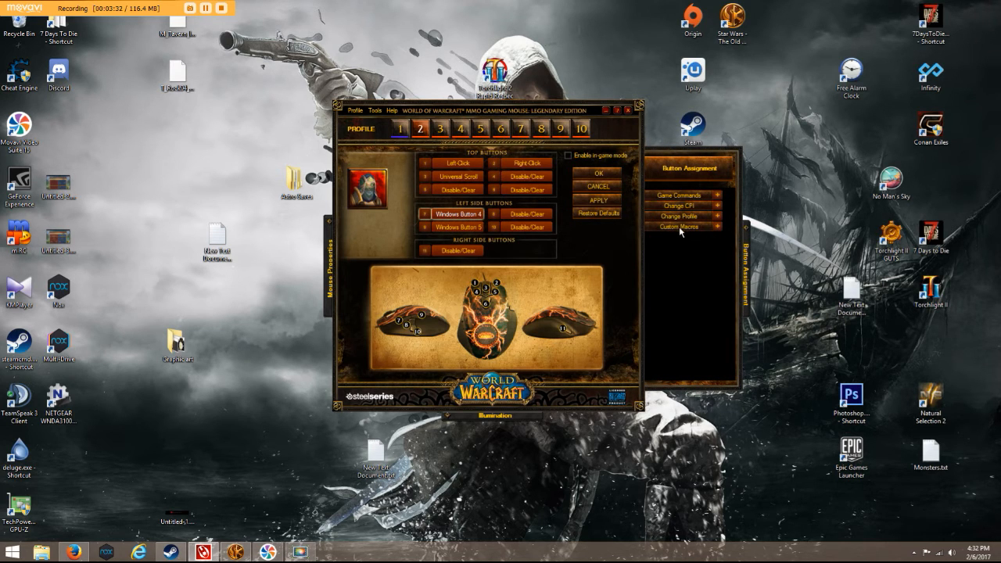
Step: Reopen the software from the tray and show Windows Button 4's assignment options
left_click(630, 111)
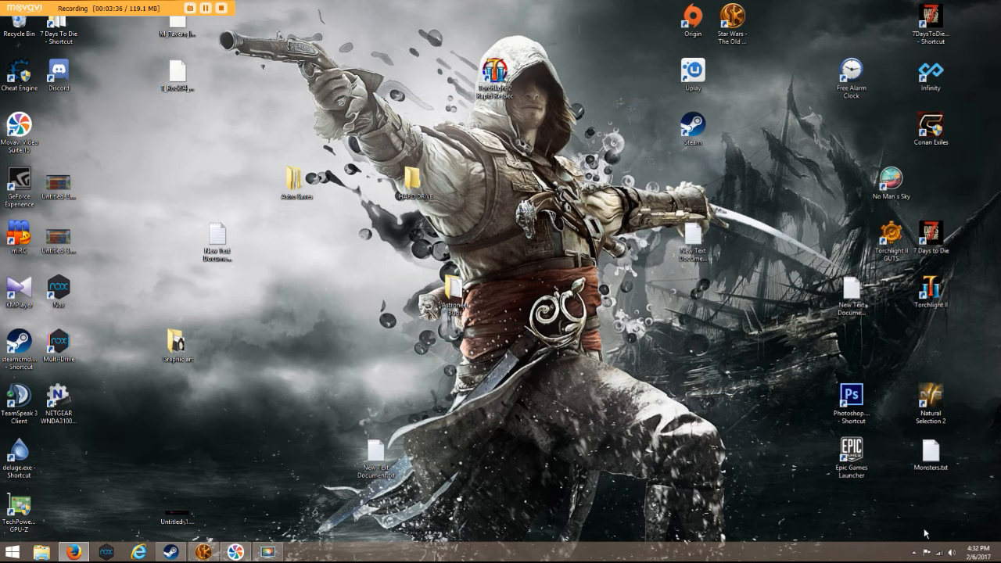
left_click(917, 554)
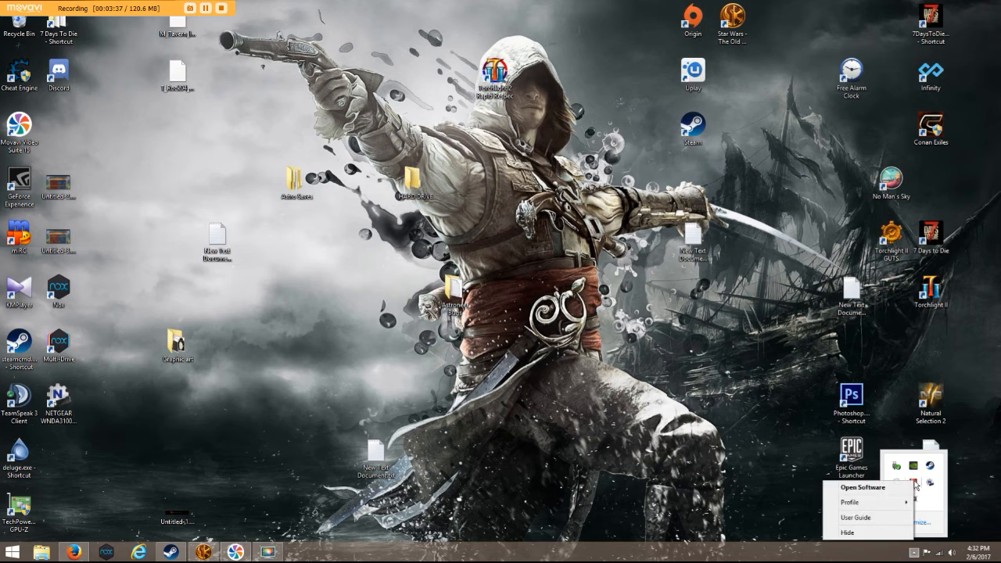
left_click(904, 486)
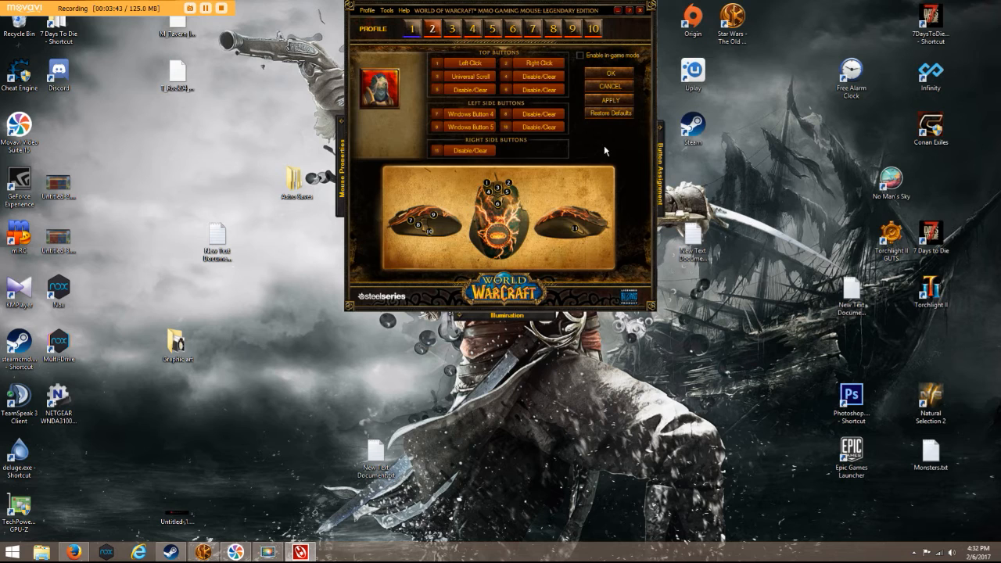
left_click(659, 168)
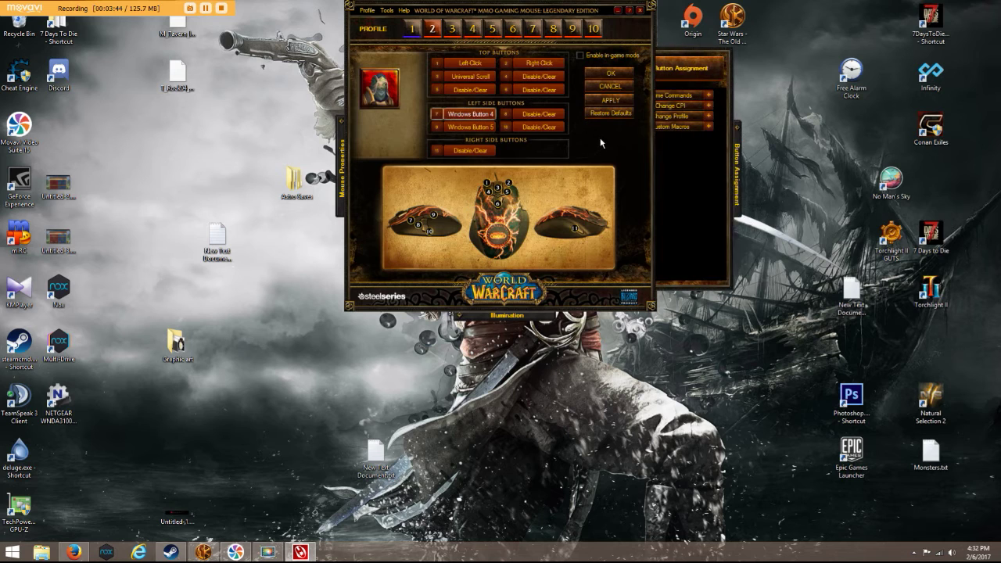
Step: Create a no-delay custom macro named Youtube and assign it to the button
left_click(697, 127)
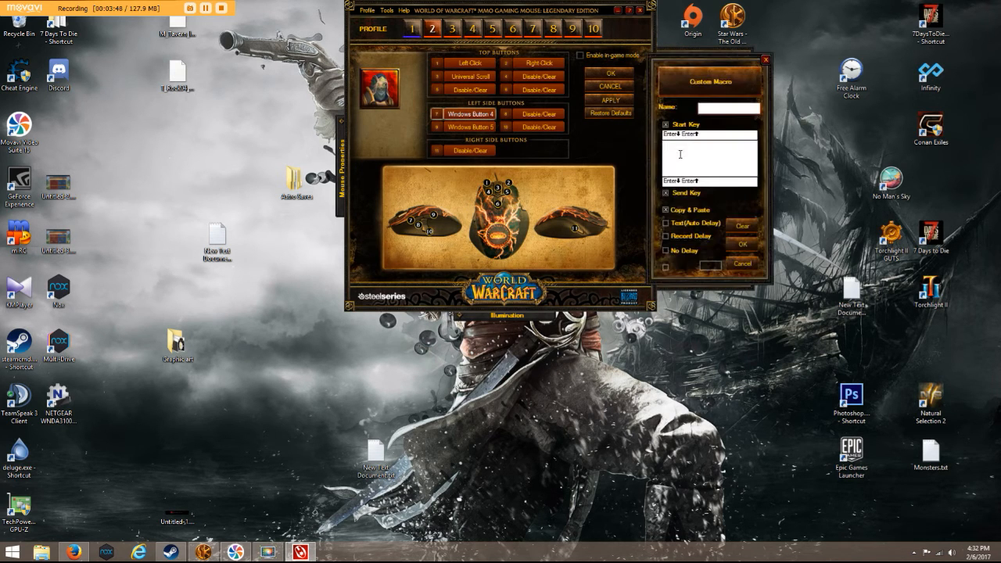
left_click(666, 250)
type("Youtube")
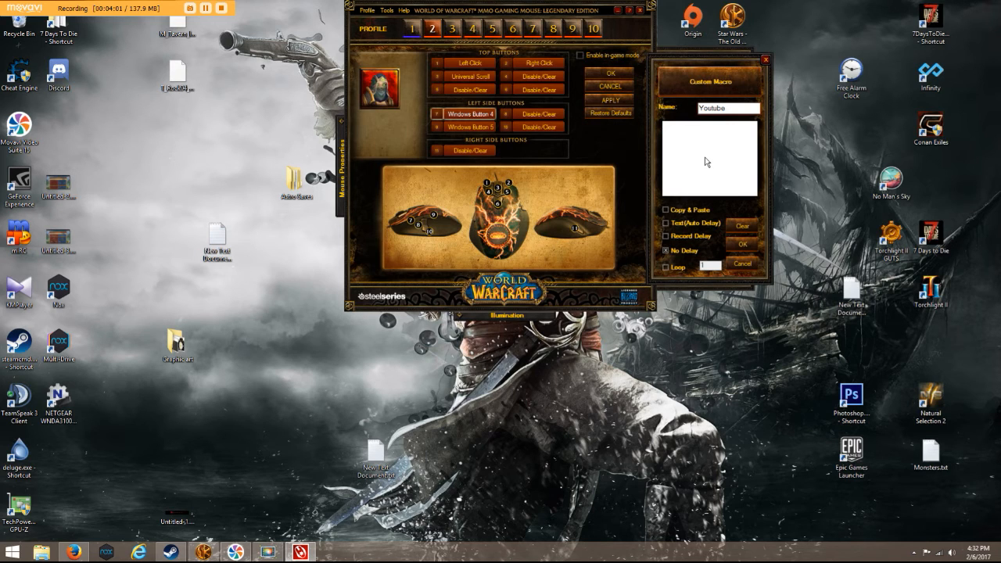
left_click(745, 245)
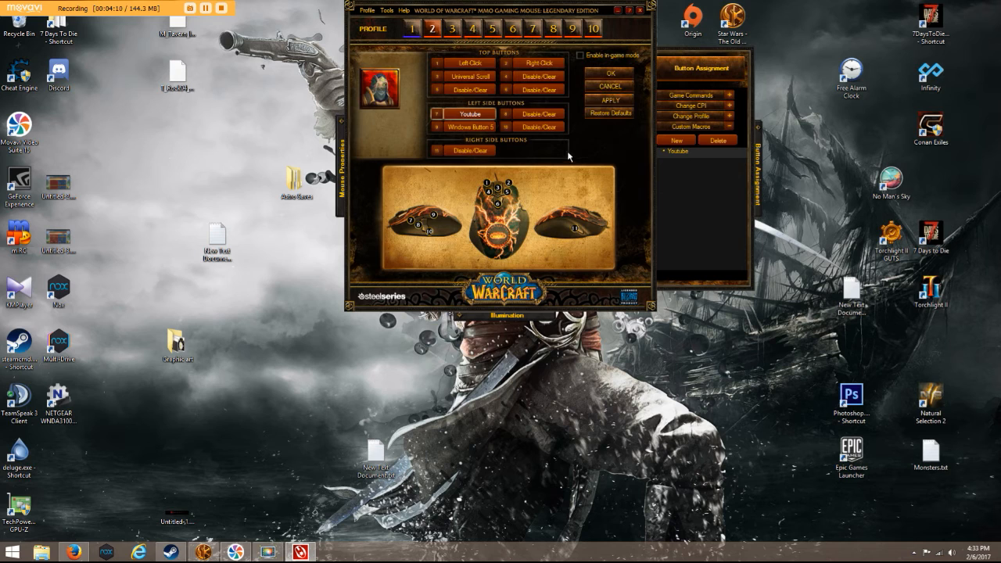
left_click(759, 172)
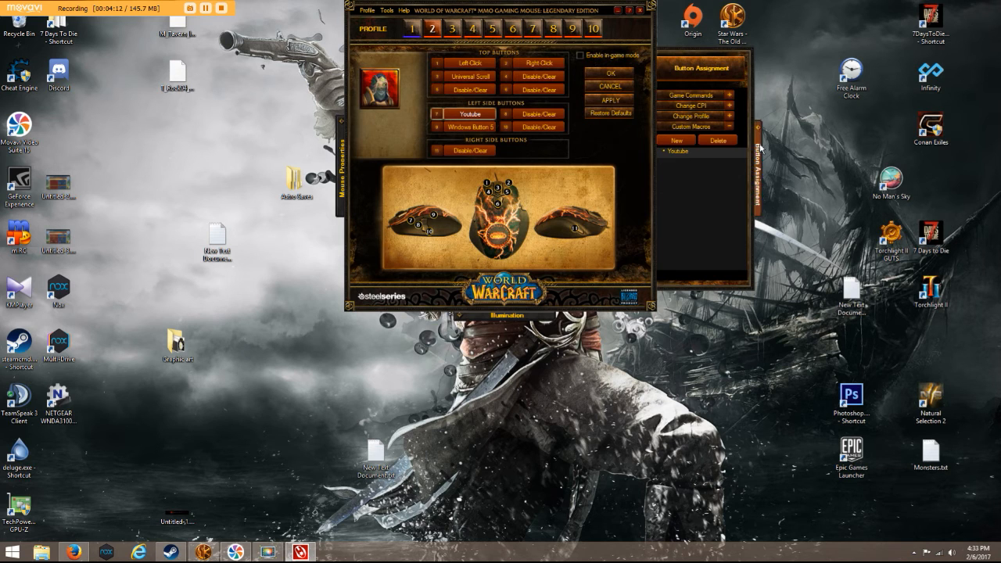
left_click(469, 114)
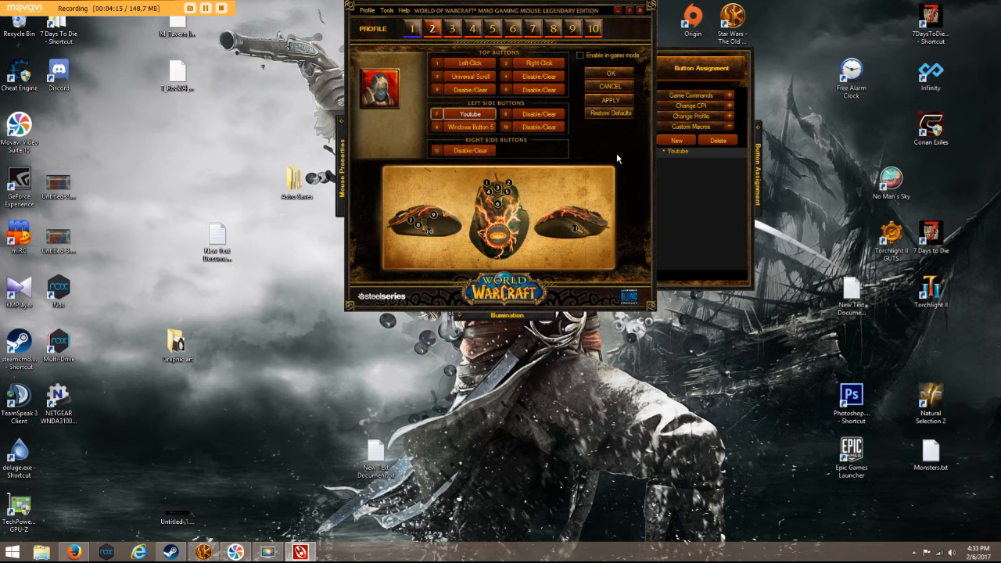
Step: Decline Restore Defaults to keep the custom settings and close the window
left_click(612, 113)
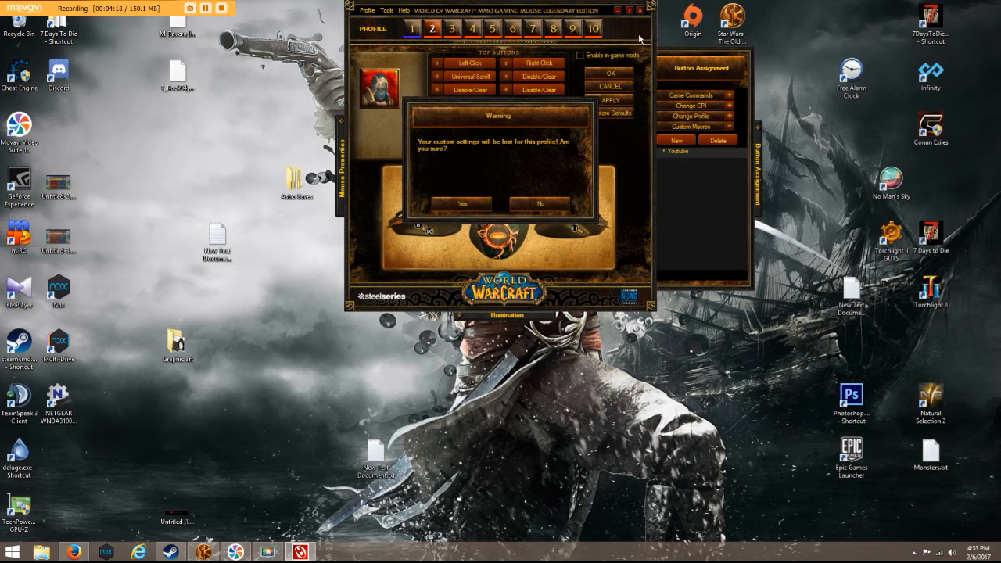
left_click(545, 203)
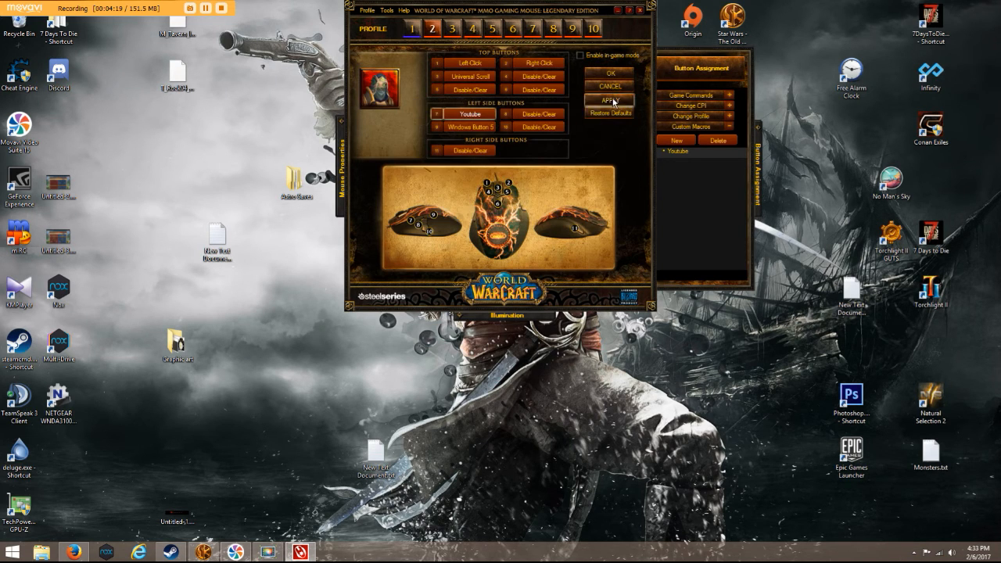
left_click(639, 10)
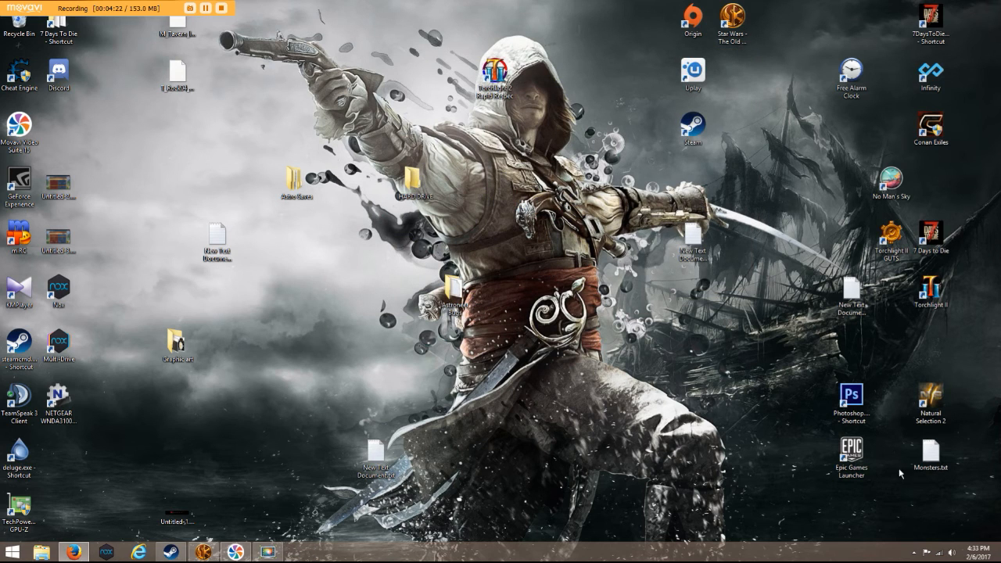
Step: Reopen the software from the tray and expand the Custom Macros list
left_click(914, 554)
right_click(921, 485)
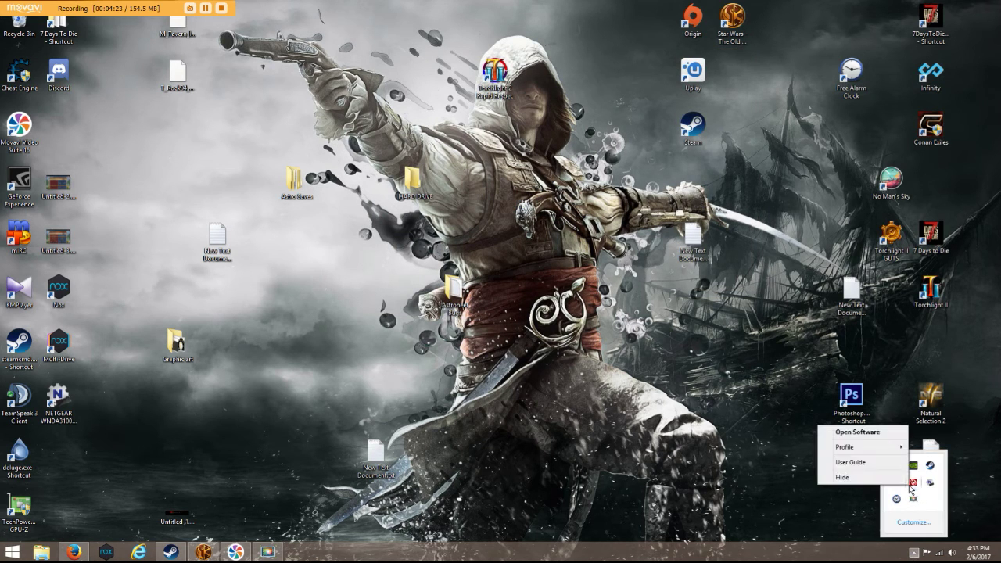
left_click(860, 435)
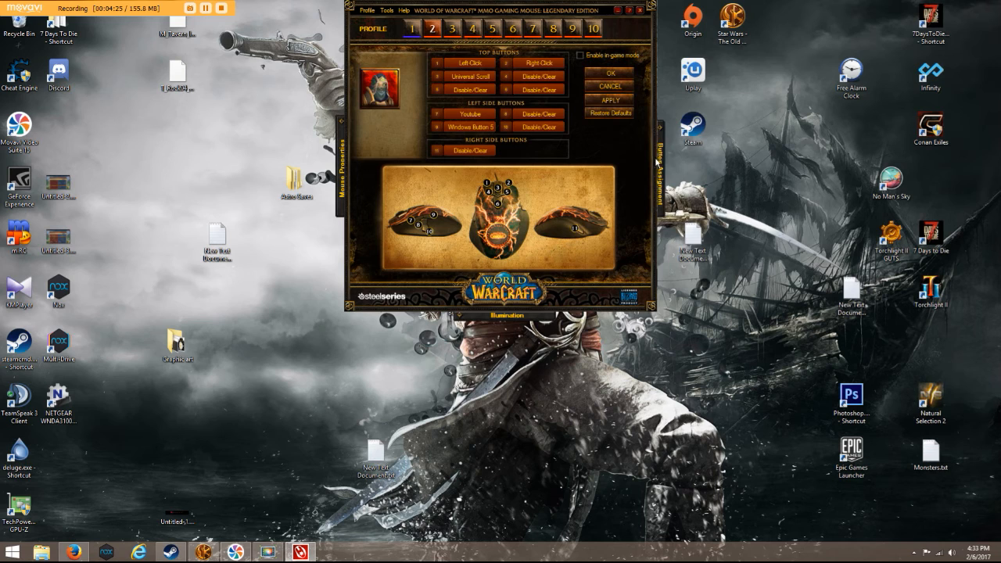
left_click(660, 168)
left_click(693, 128)
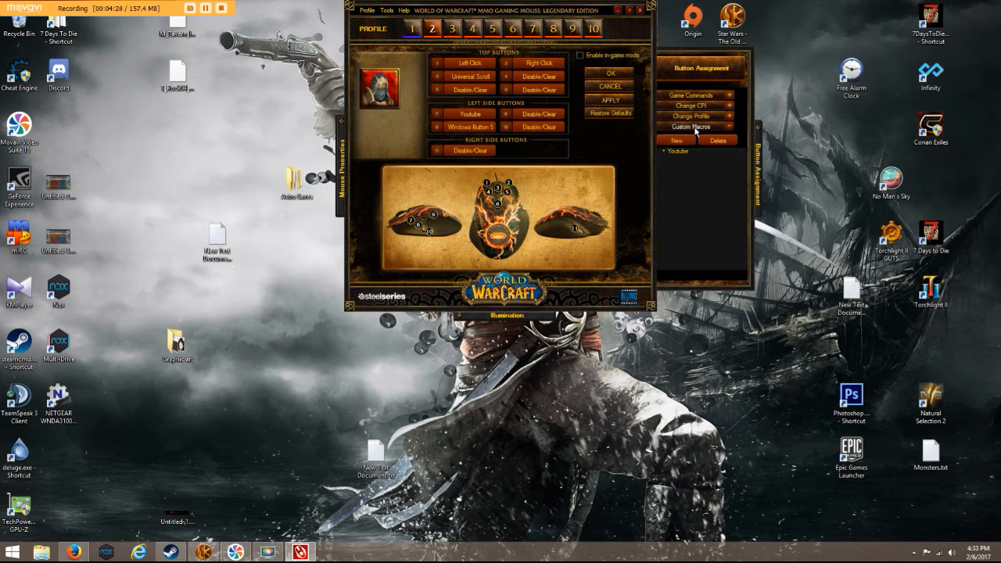
Step: Create a no-delay macro named test and drag it onto the slot beside Windows Button 5
left_click(677, 141)
left_click(713, 108)
type("test")
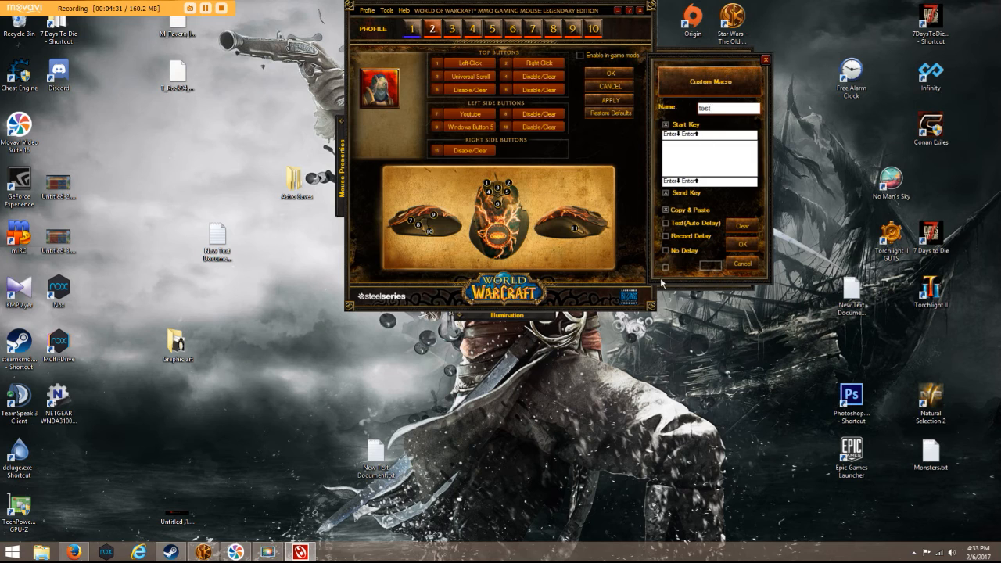
left_click(666, 250)
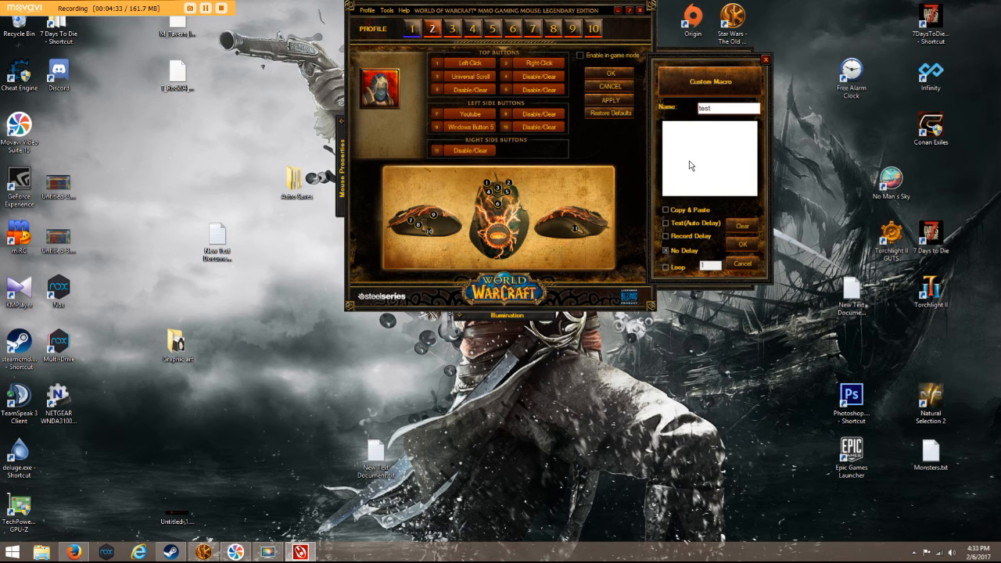
type("2↓2↑")
left_click(743, 244)
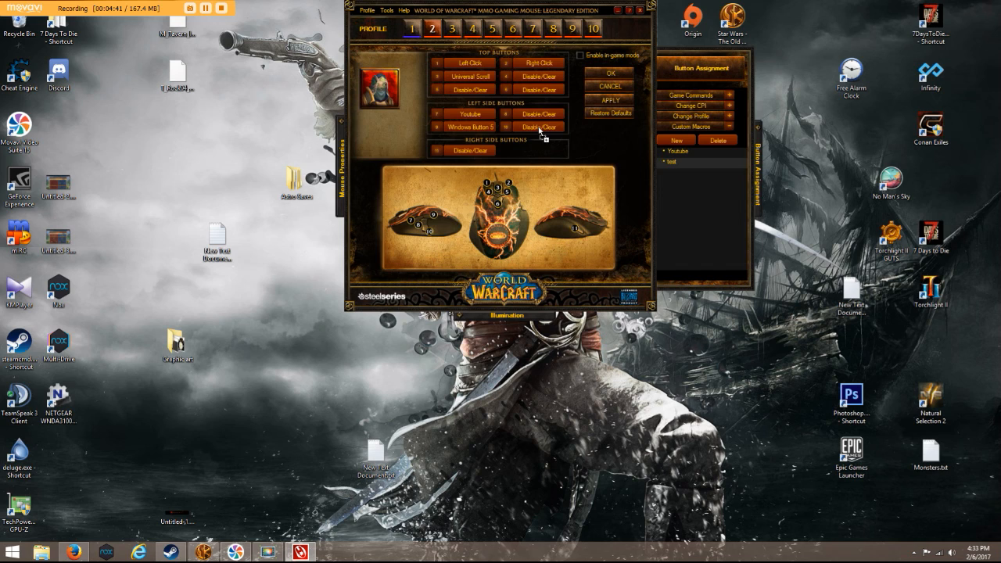
left_click_drag(649, 169, 541, 127)
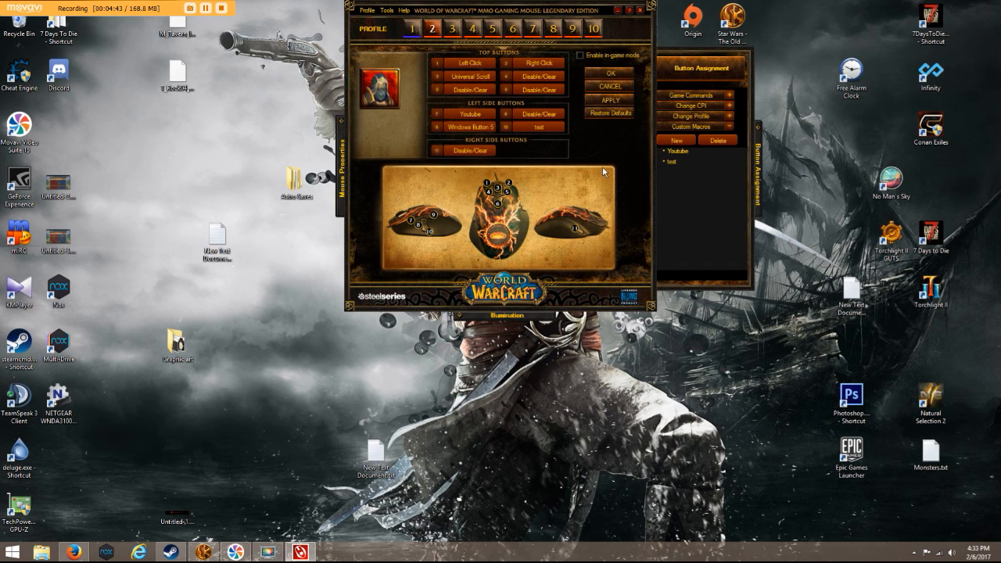